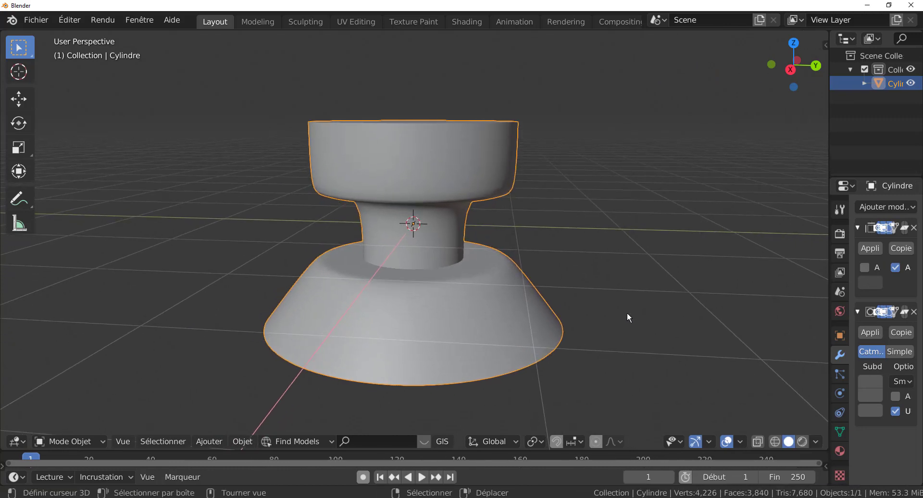
# Step: Widen the properties area so the modifier settings are readable and view the list of available modifiers
pyautogui.scroll(-3, 626, 313)
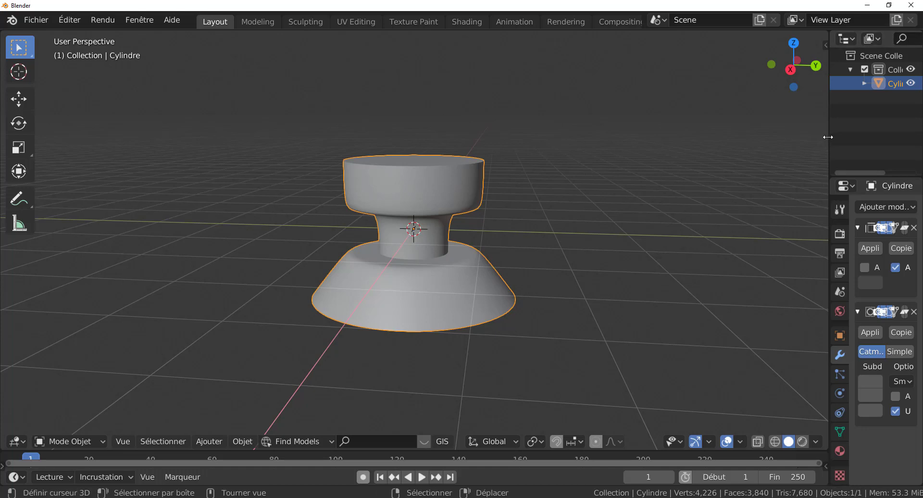
pyautogui.moveTo(829, 136); pyautogui.dragTo(654, 187)
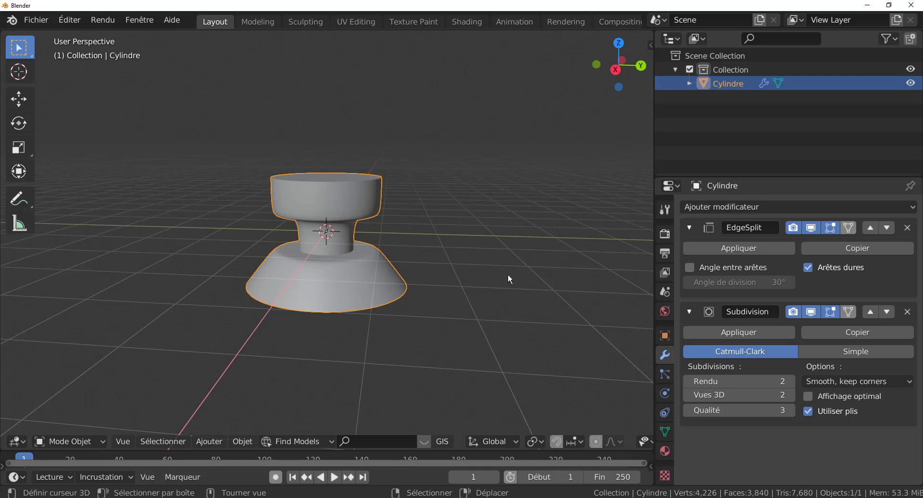
pyautogui.click(769, 206)
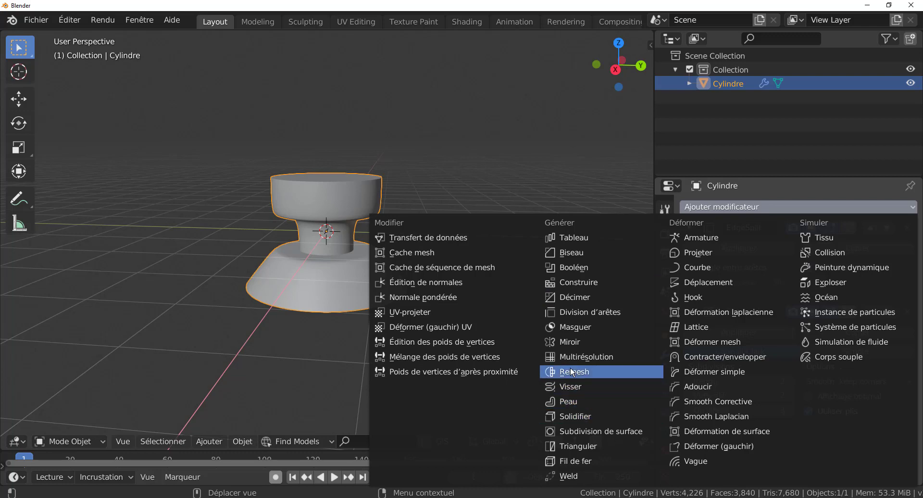
pyautogui.click(581, 312)
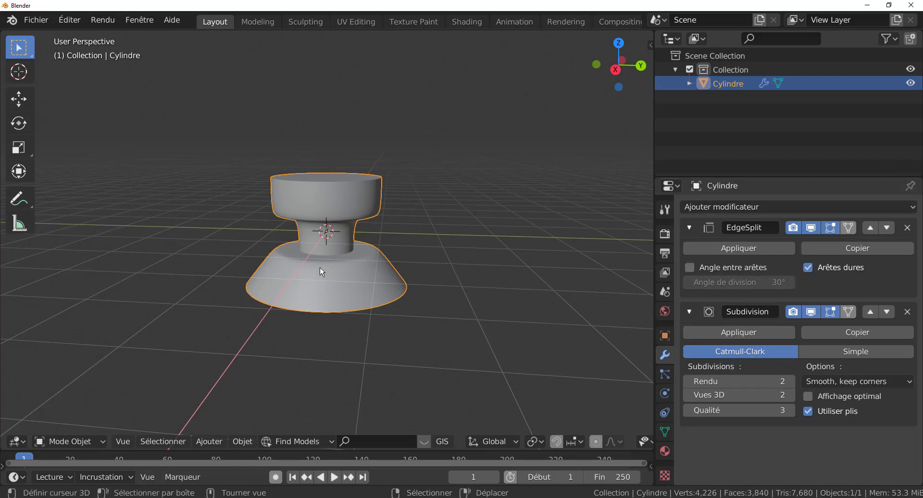
# Step: In Edit Mode, set the Subdivision modifier's 3D view level to 0 and select the edge loop where the neck meets the upper disc
pyautogui.press('Tab')
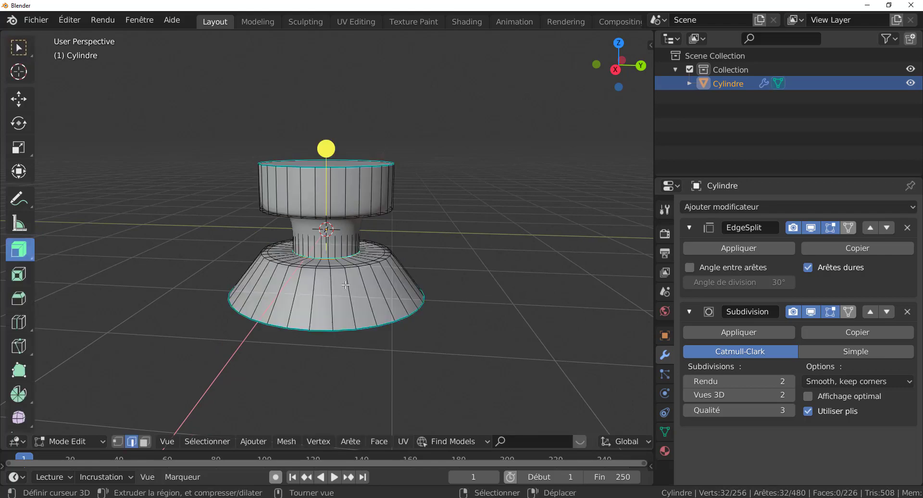
pyautogui.scroll(2, 407, 301)
pyautogui.moveTo(407, 301); pyautogui.dragTo(437, 278, button='middle')
pyautogui.click(686, 395)
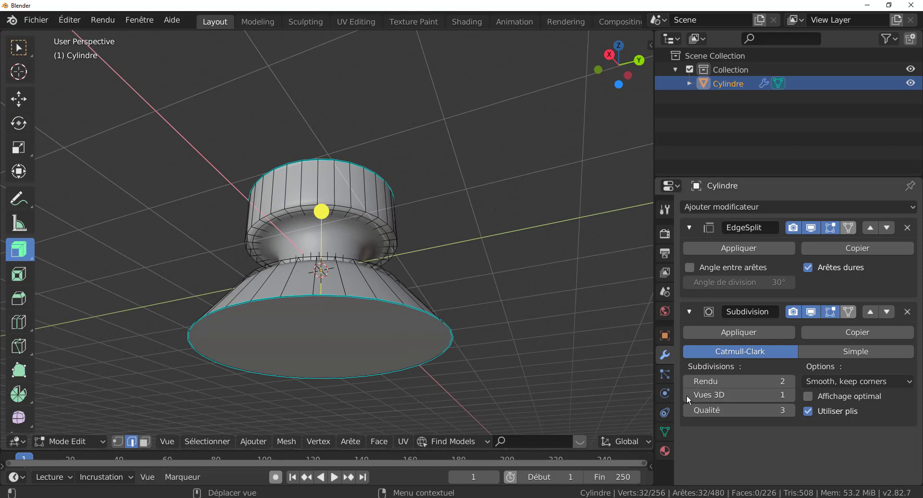
pyautogui.click(686, 395)
pyautogui.scroll(8, 344, 232)
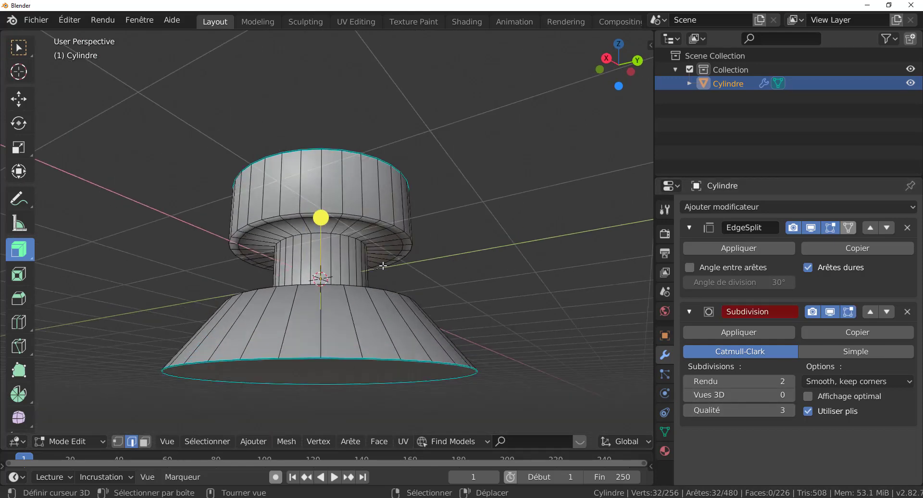
pyautogui.keyDown('alt'); pyautogui.click(344, 231); pyautogui.keyUp('alt')
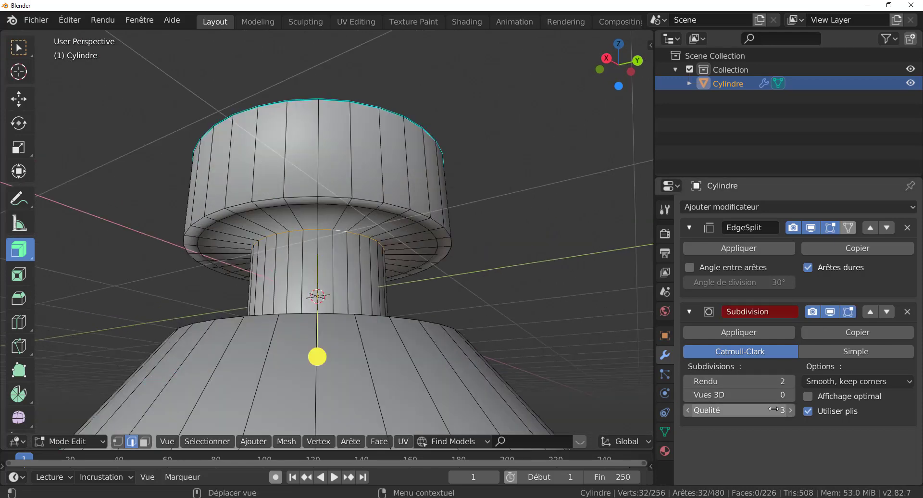
# Step: Set the 3D view subdivision level back to 2, mark the selected neck edge loop as sharp, and return to Object Mode
pyautogui.click(790, 395)
pyautogui.click(791, 395)
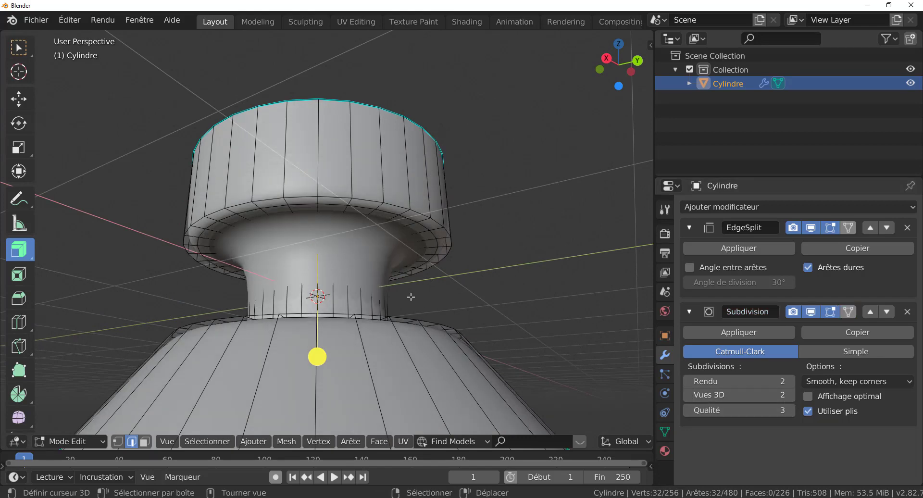
pyautogui.scroll(-5, 394, 298)
pyautogui.moveTo(357, 315); pyautogui.dragTo(385, 283, button='middle')
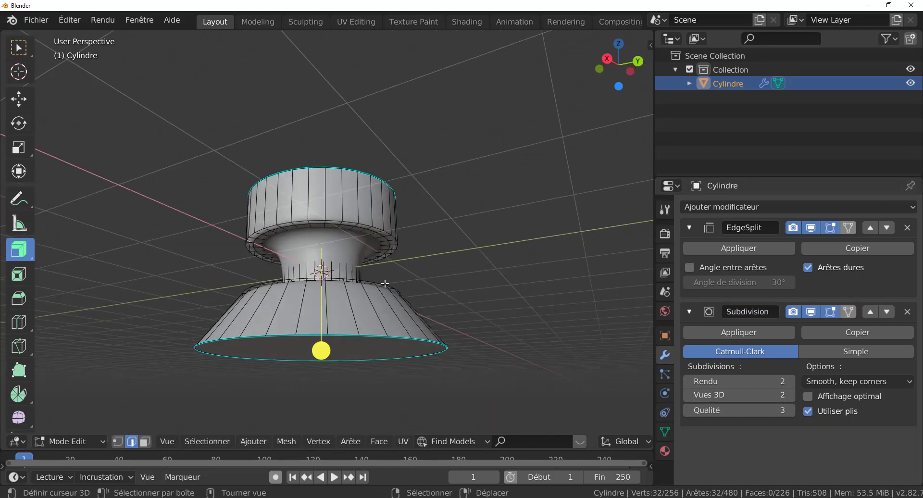
pyautogui.click(347, 439)
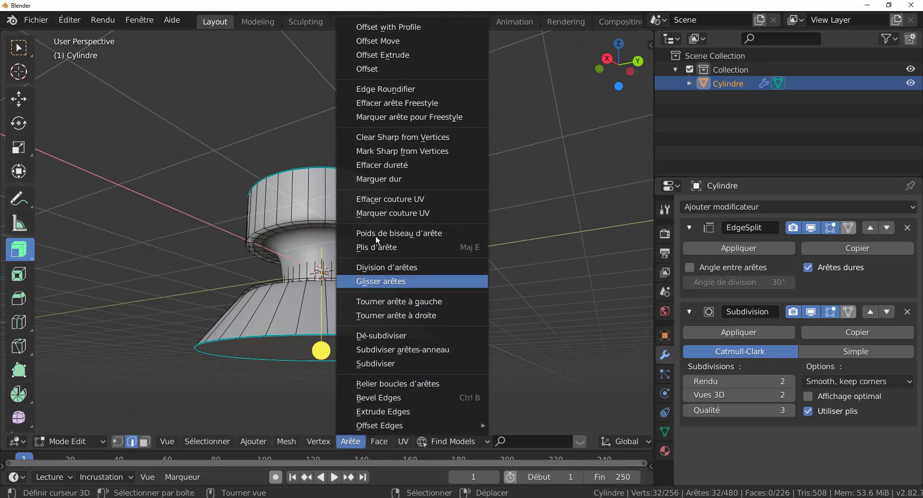
pyautogui.click(376, 178)
pyautogui.moveTo(470, 281); pyautogui.dragTo(384, 329, button='middle')
pyautogui.press('Tab')
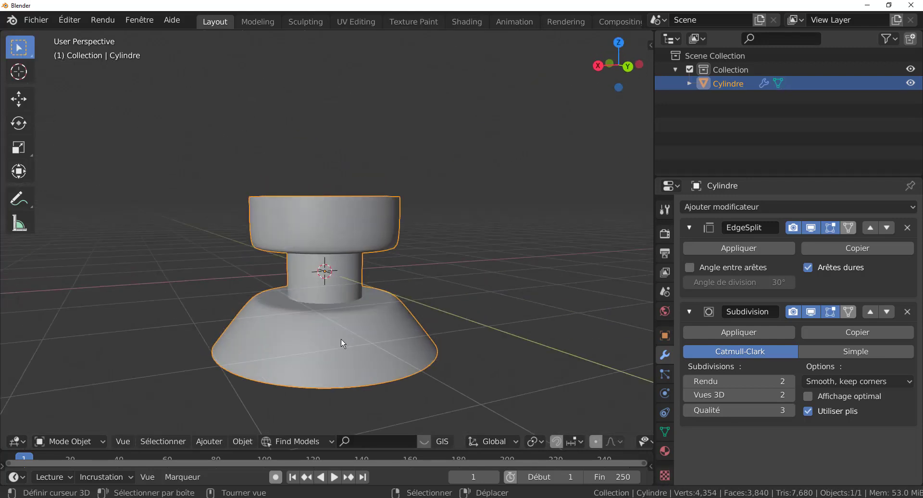
# Step: Delete the existing object and add a new cylinder mesh in its place
pyautogui.press('Delete')
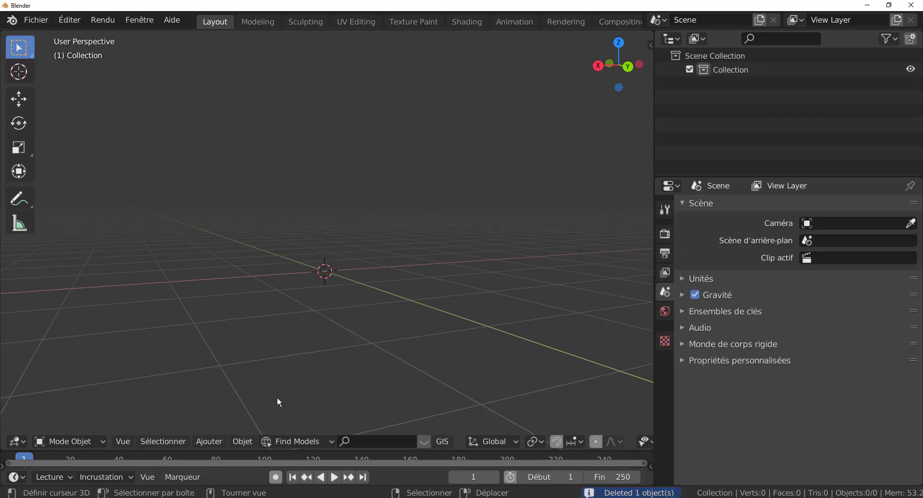
pyautogui.click(208, 440)
pyautogui.moveTo(210, 426)
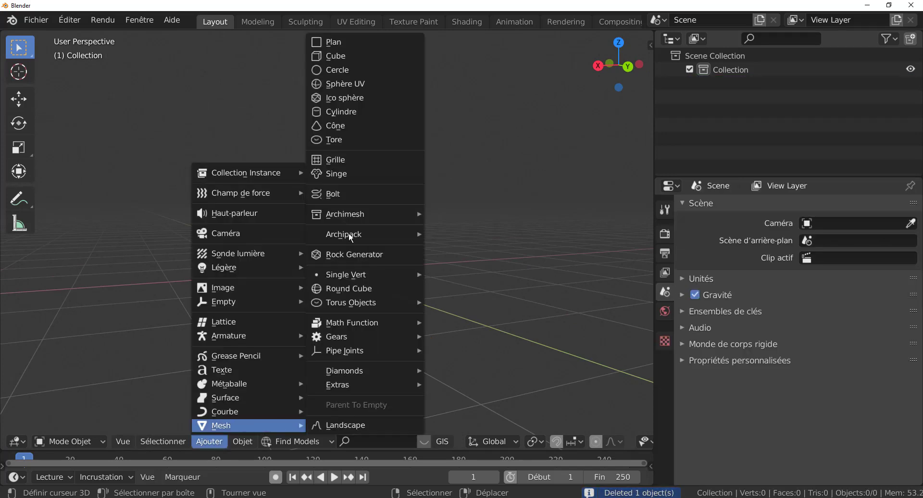
pyautogui.click(344, 112)
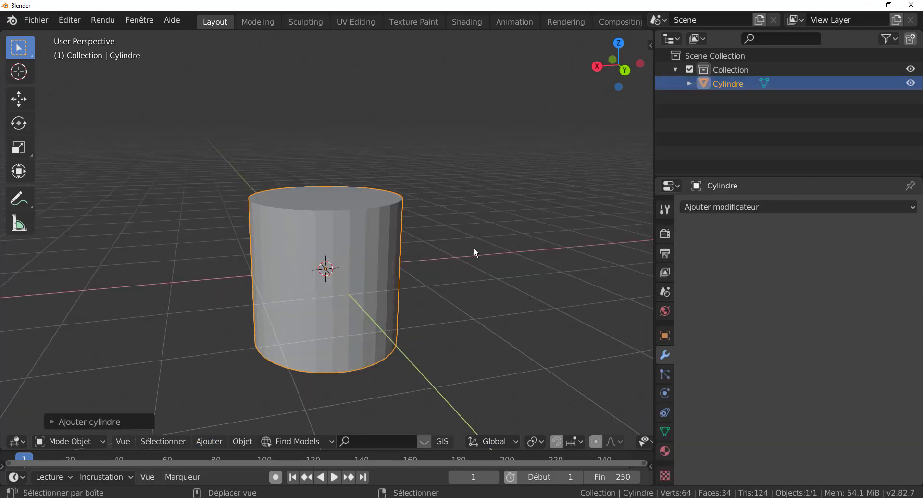
pyautogui.keyDown('shift'); pyautogui.moveTo(474, 247); pyautogui.dragTo(500, 221, button='middle'); pyautogui.keyUp('shift')
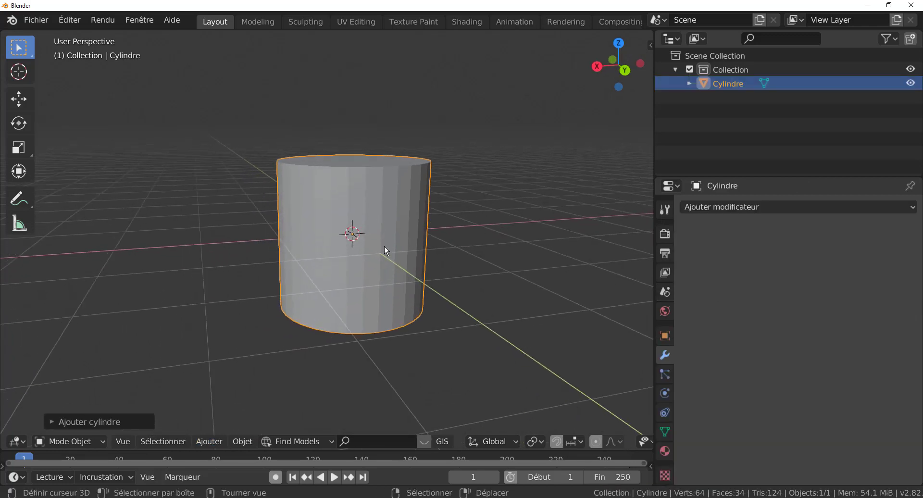
# Step: Cut two evenly spaced horizontal edge loops around the cylinder's side in Edit Mode
pyautogui.press('Tab')
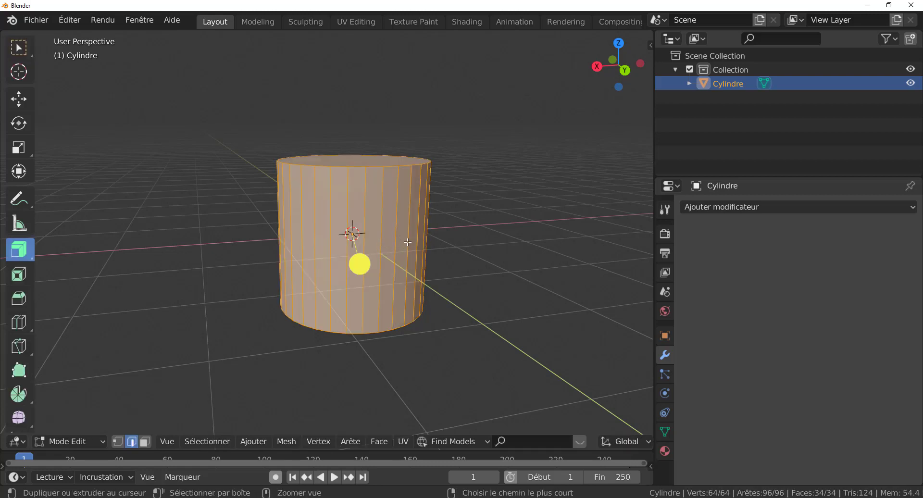
pyautogui.hotkey('ctrl', 'r')
pyautogui.scroll(1, 407, 242)
pyautogui.click(407, 242)
pyautogui.rightClick(408, 242)
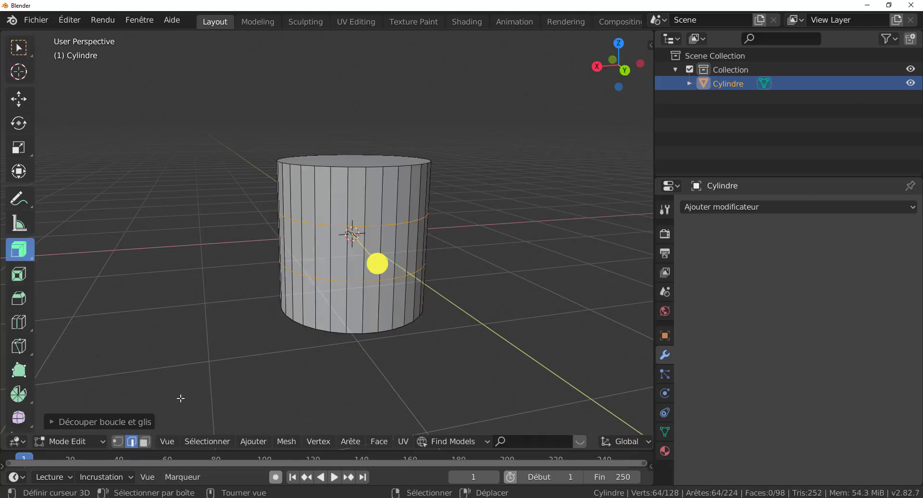
# Step: Extrude the cylinder's middle ring of faces inward along normals to form a narrow neck, and return to Object Mode
pyautogui.click(144, 441)
pyautogui.keyDown('alt'); pyautogui.click(413, 255); pyautogui.keyUp('alt')
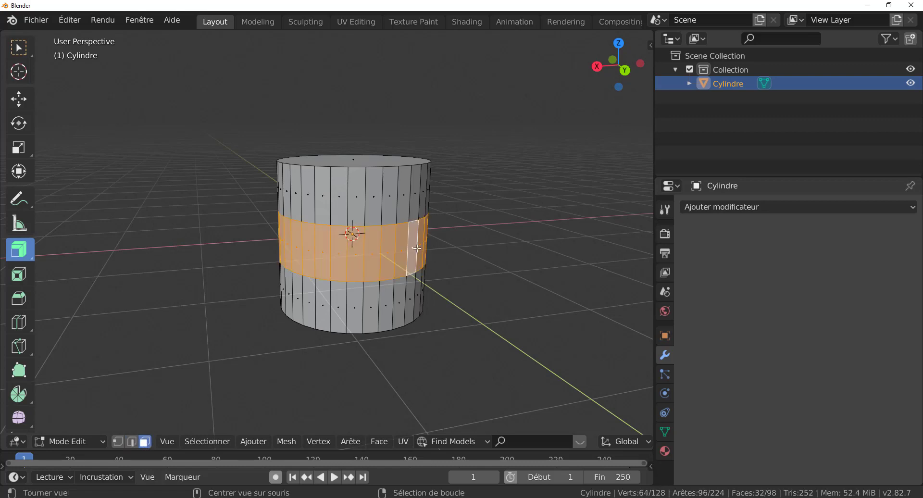
pyautogui.click(11, 254)
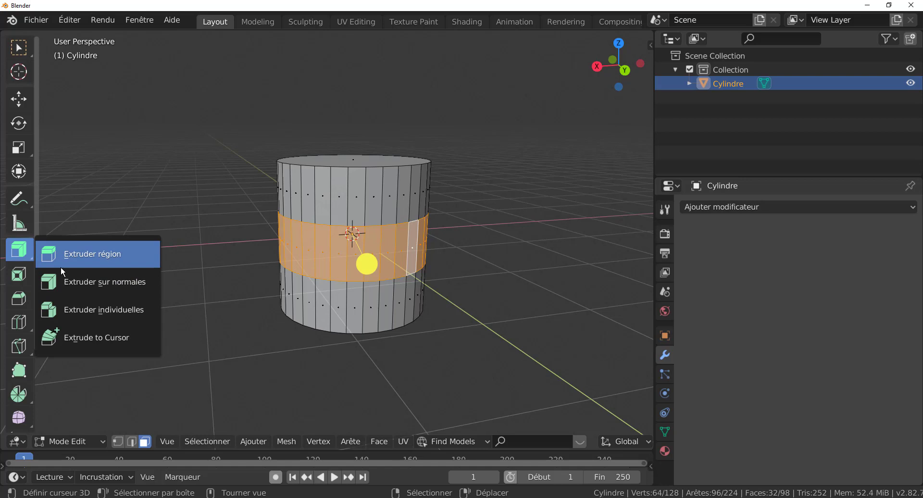
pyautogui.click(95, 280)
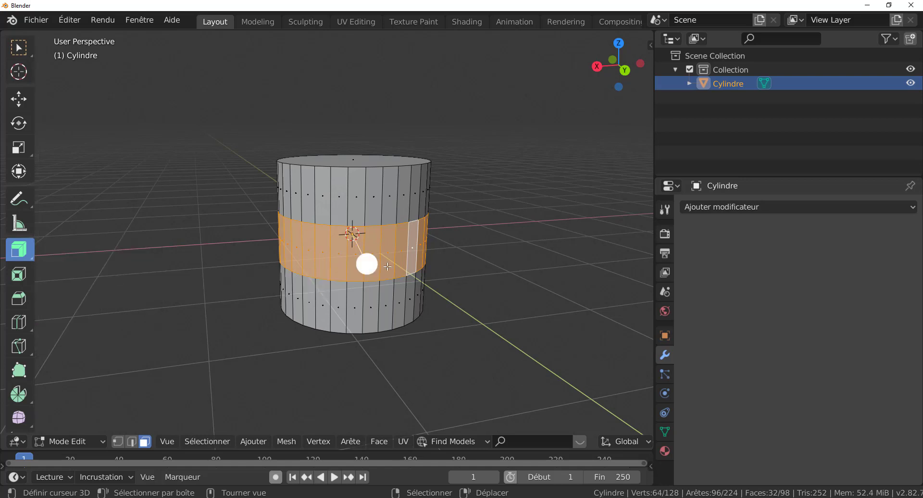
pyautogui.moveTo(367, 265)
pyautogui.mouseDown()
pyautogui.moveTo(385, 277)
pyautogui.moveTo(357, 263)
pyautogui.mouseUp()
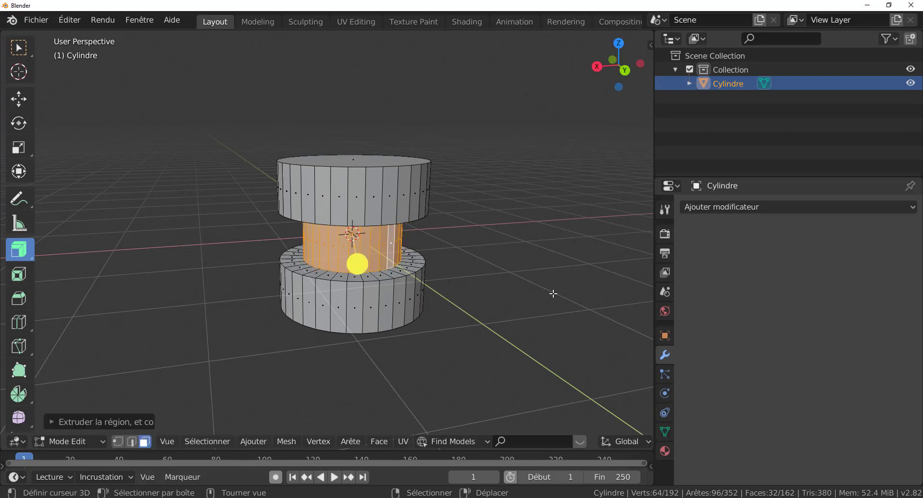
pyautogui.press('Tab')
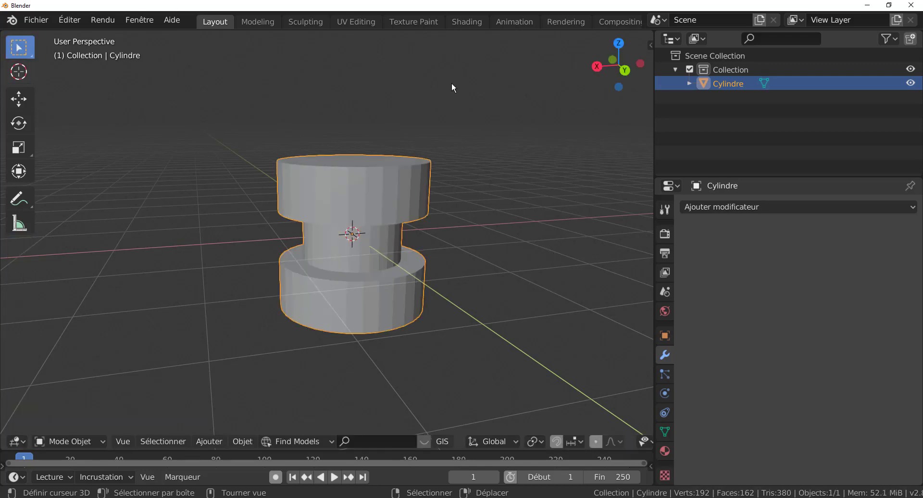
# Step: Add an Edge Split modifier to the cylinder with the edge angle option disabled and sharp edges kept enabled
pyautogui.click(801, 207)
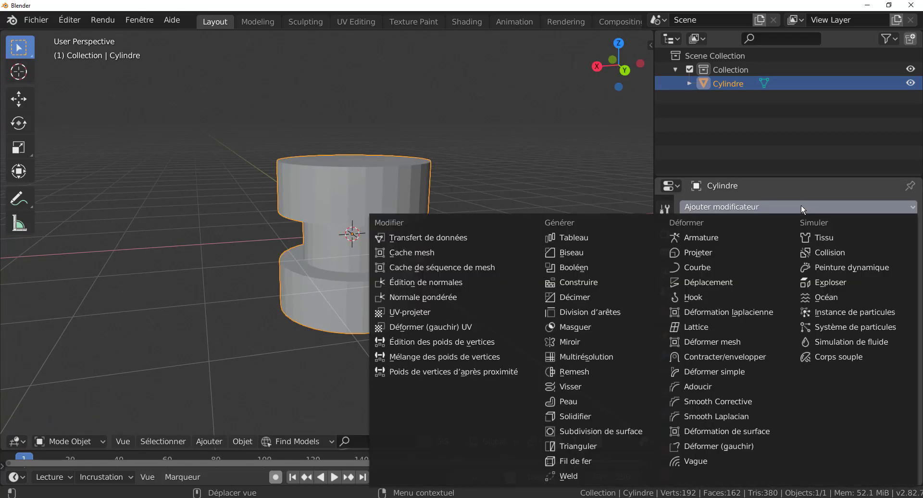
pyautogui.click(599, 312)
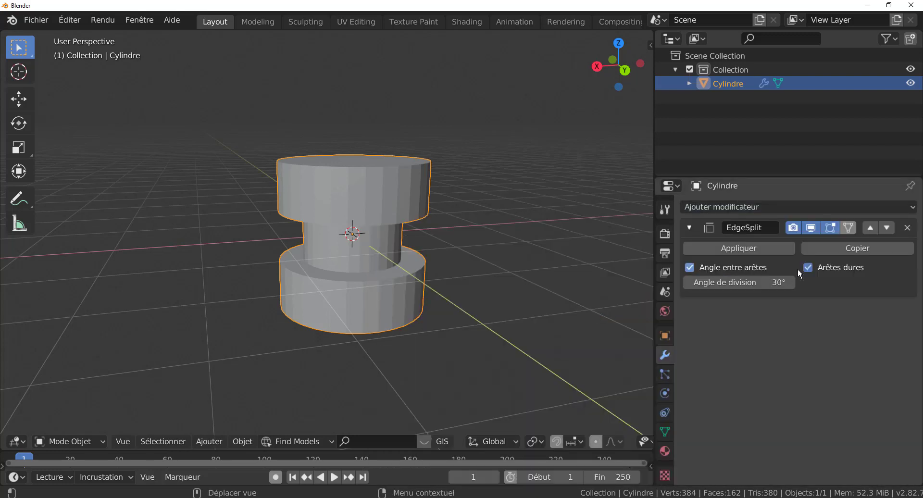
pyautogui.click(691, 268)
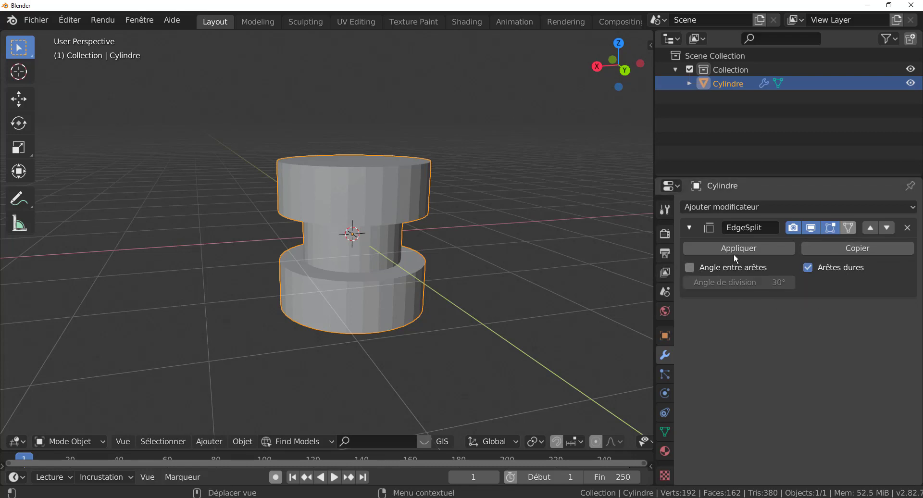
# Step: Add a Subdivision Surface modifier to the cylinder and set its 3D view level to 3
pyautogui.click(742, 206)
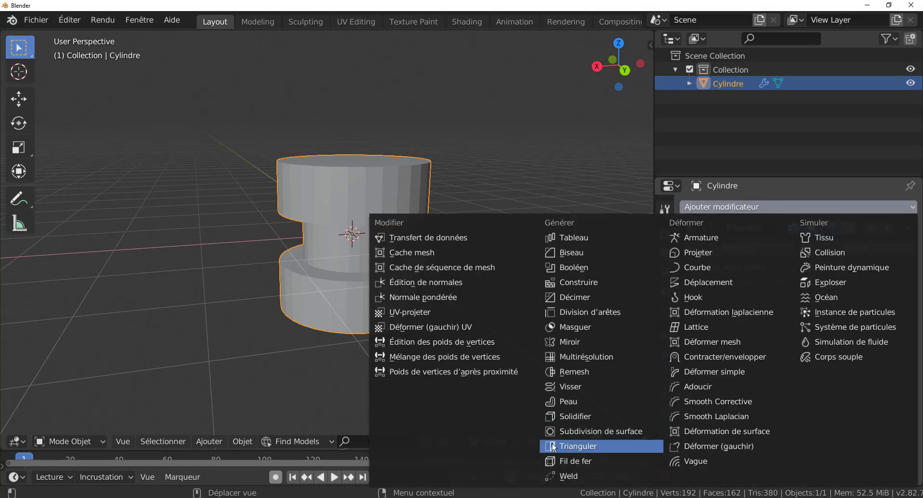
pyautogui.click(580, 431)
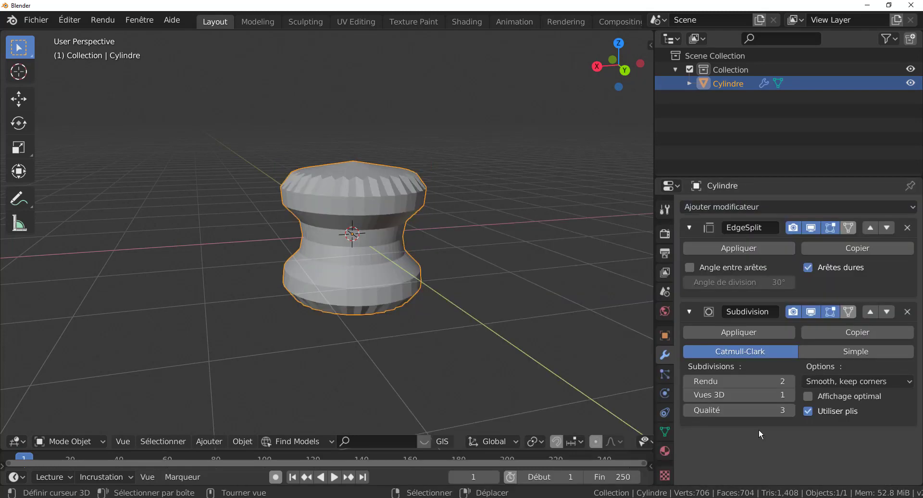
pyautogui.moveTo(785, 401); pyautogui.dragTo(790, 394)
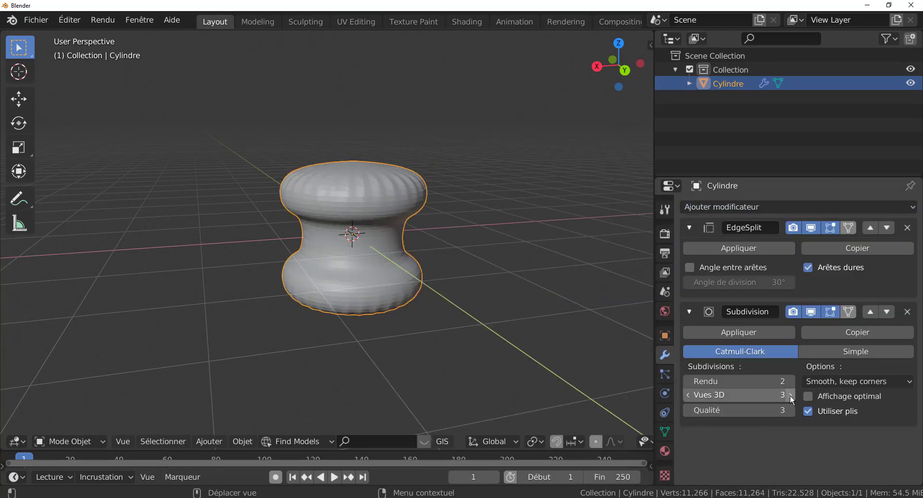
pyautogui.moveTo(517, 336); pyautogui.dragTo(533, 365, button='middle')
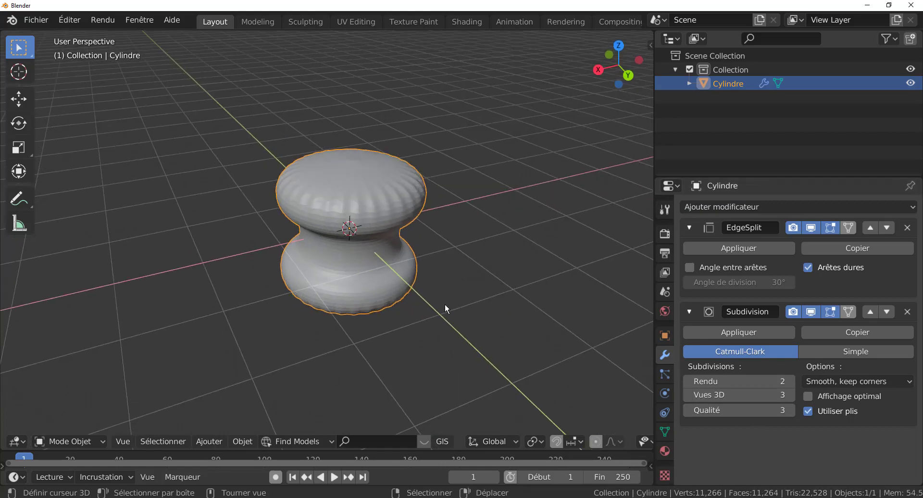
# Step: Mark the edge loop around the cylinder's top rim as sharp in Edit Mode, using edge selection
pyautogui.scroll(3, 439, 289)
pyautogui.press('Tab')
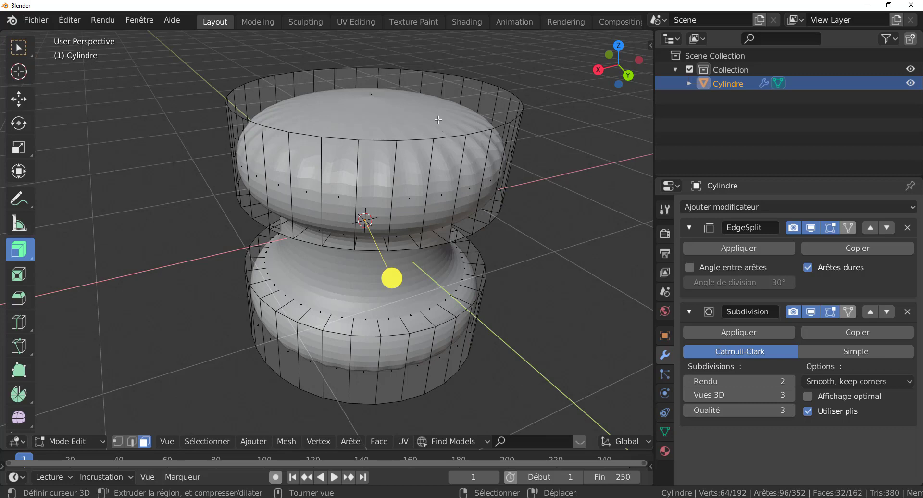
pyautogui.keyDown('alt'); pyautogui.click(437, 137); pyautogui.keyUp('alt')
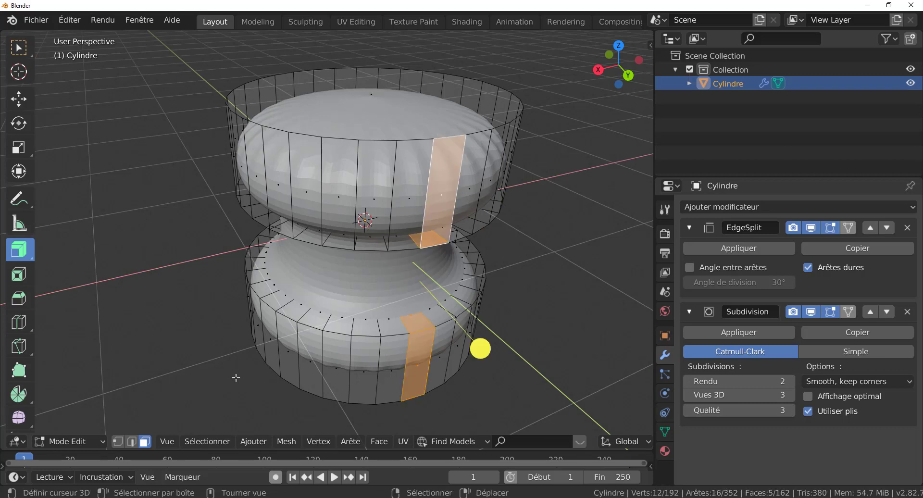
pyautogui.click(131, 441)
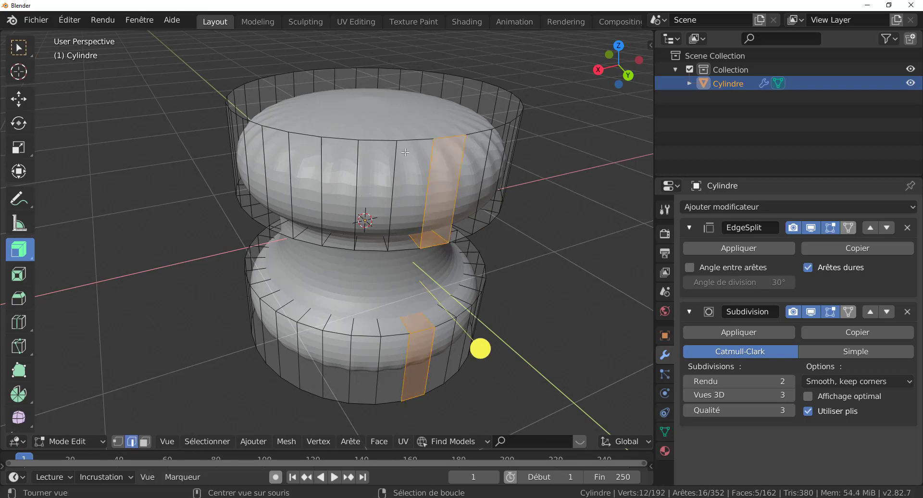
pyautogui.keyDown('alt'); pyautogui.click(432, 135); pyautogui.keyUp('alt')
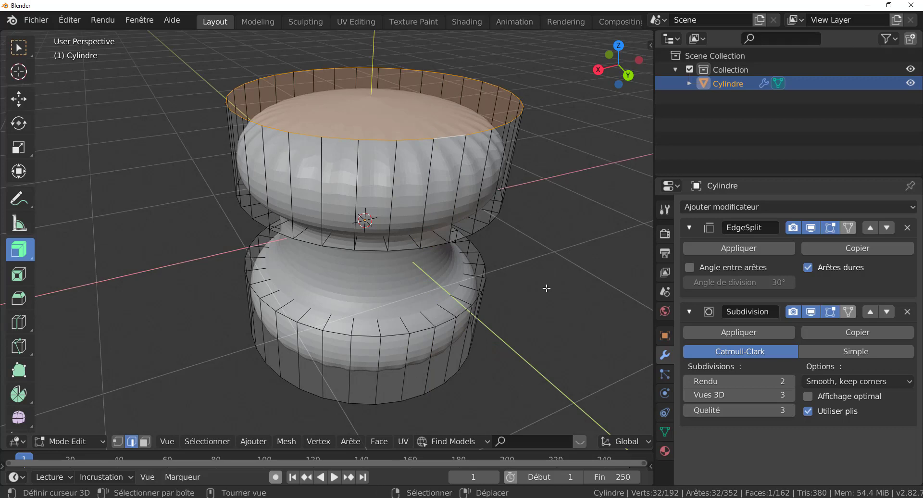
pyautogui.click(349, 441)
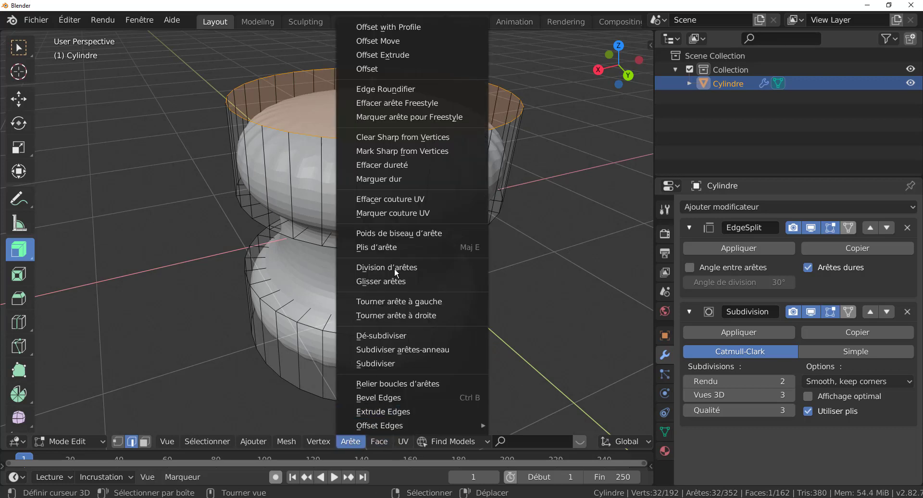
pyautogui.click(394, 181)
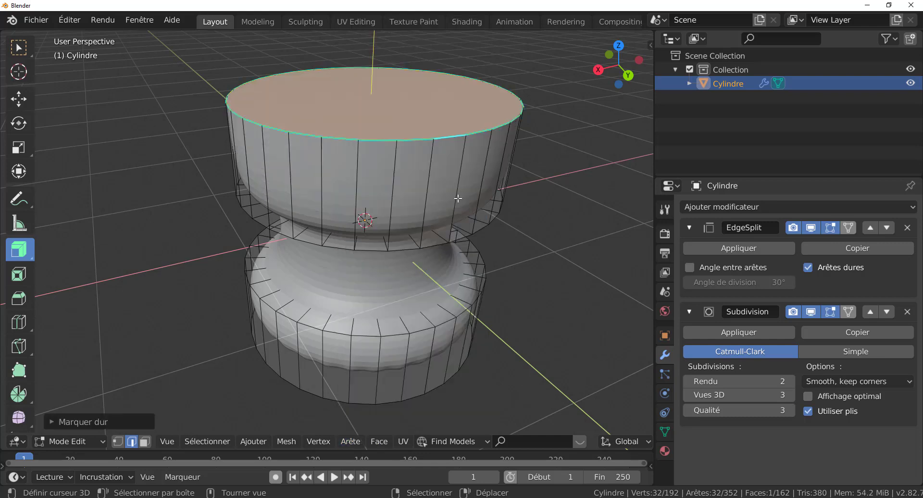
# Step: Return to Object Mode and apply smooth shading to the cylinder
pyautogui.moveTo(515, 271); pyautogui.dragTo(508, 223, button='middle')
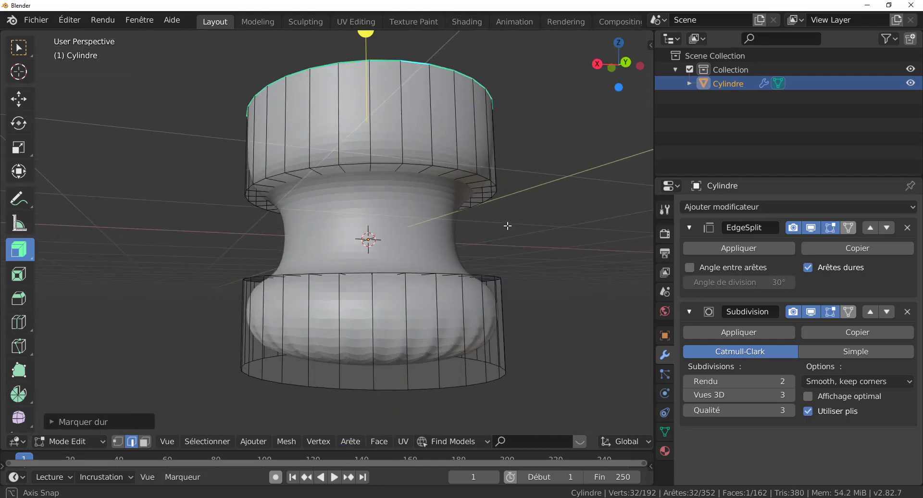
pyautogui.click(332, 443)
pyautogui.press('Tab')
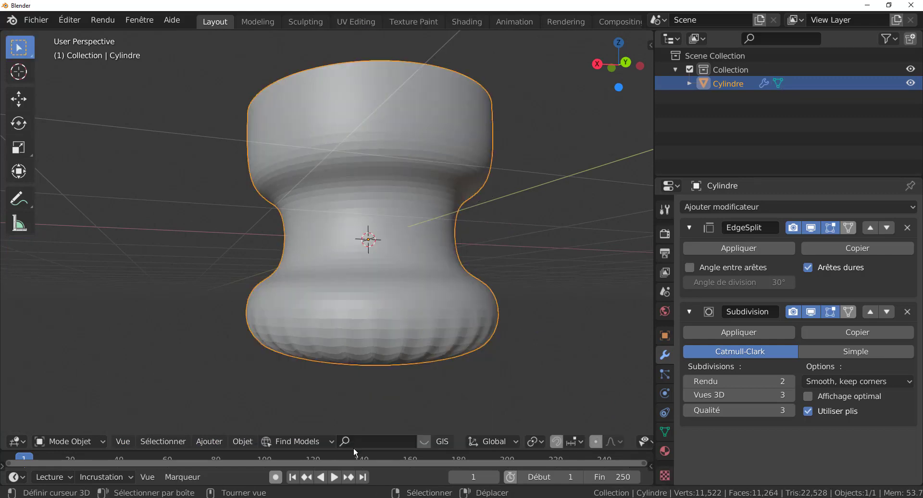
pyautogui.click(238, 443)
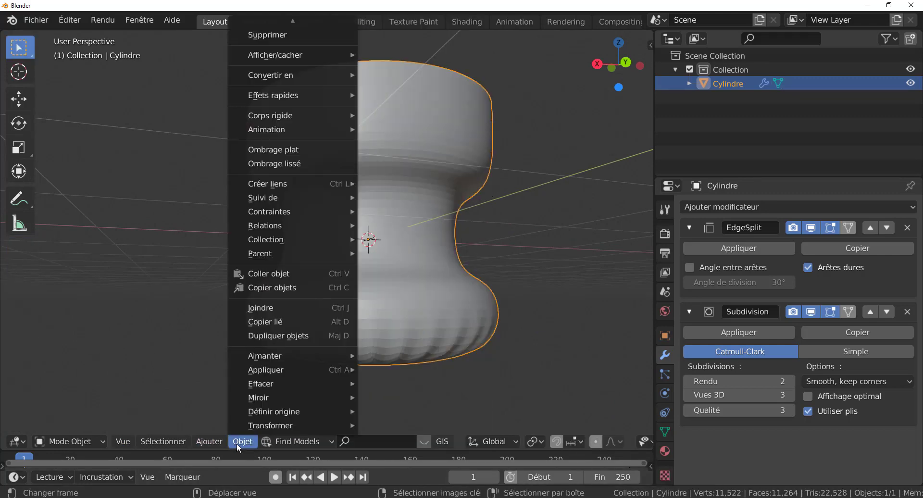
pyautogui.click(275, 163)
# Step: Mark the edge loop around the cylinder's bottom rim as sharp in Edit Mode
pyautogui.press('Tab')
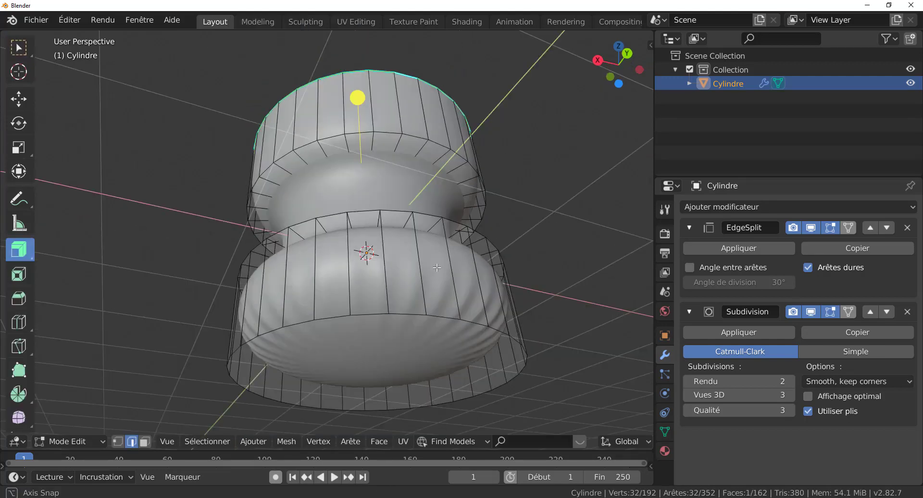
pyautogui.moveTo(437, 268); pyautogui.dragTo(442, 260, button='middle')
pyautogui.keyDown('alt'); pyautogui.rightClick(442, 250); pyautogui.keyUp('alt')
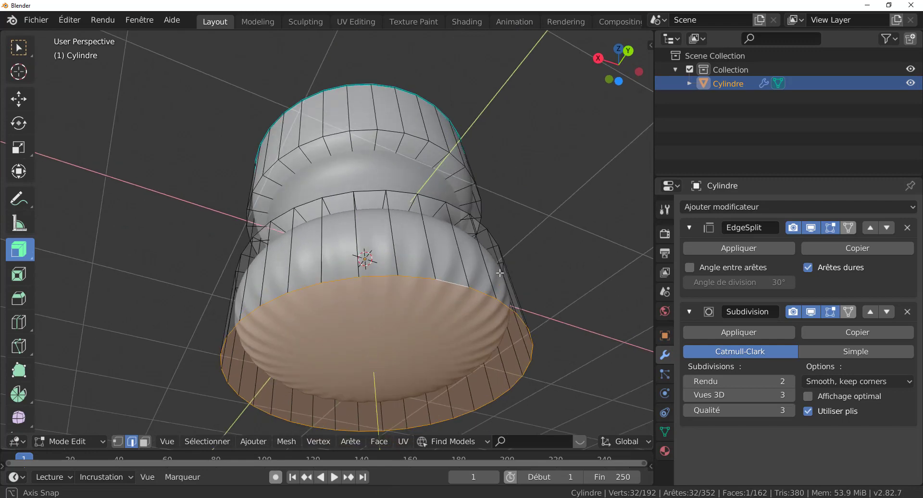
pyautogui.click(350, 441)
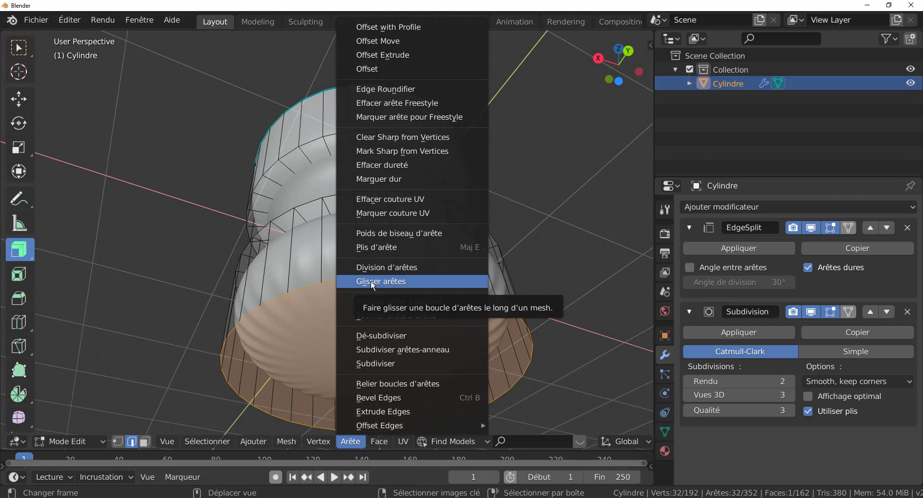
pyautogui.click(378, 179)
pyautogui.moveTo(396, 208); pyautogui.dragTo(403, 313, button='middle')
pyautogui.scroll(-3, 402, 309)
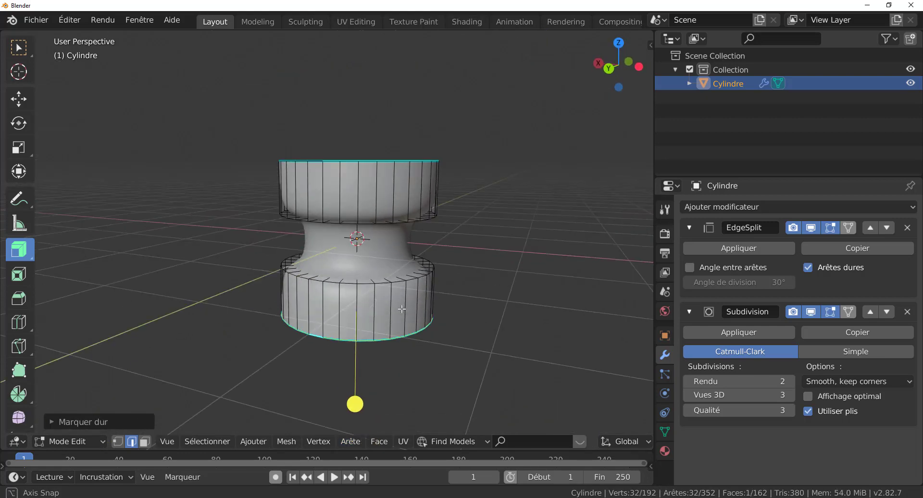
# Step: Scale up the bottom rim loop and move it down along Z to flare the base into a wide cone
pyautogui.moveTo(423, 208); pyautogui.dragTo(422, 325, button='middle')
pyautogui.press('Tab')
pyautogui.press('Tab')
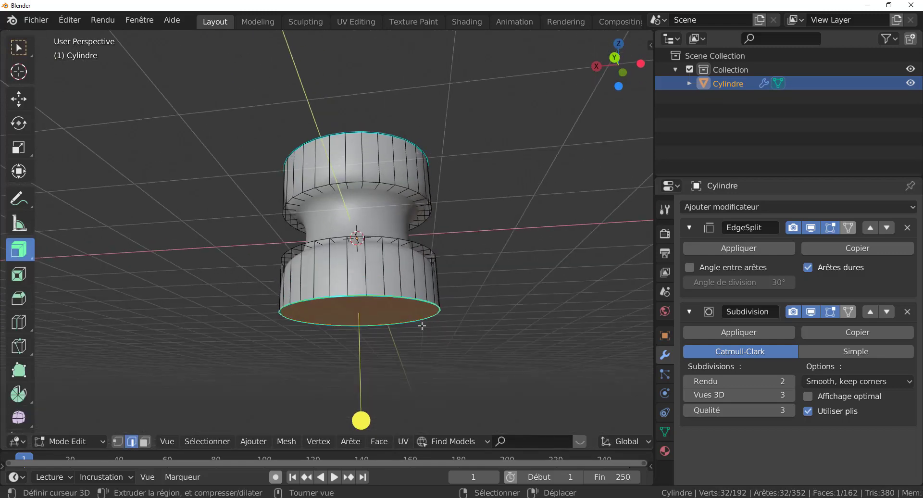
pyautogui.press('s')
pyautogui.click(495, 346)
pyautogui.moveTo(494, 346)
pyautogui.mouseDown(button='middle')
pyautogui.moveTo(480, 356)
pyautogui.moveTo(510, 348)
pyautogui.mouseUp(button='middle')
pyautogui.press('g')
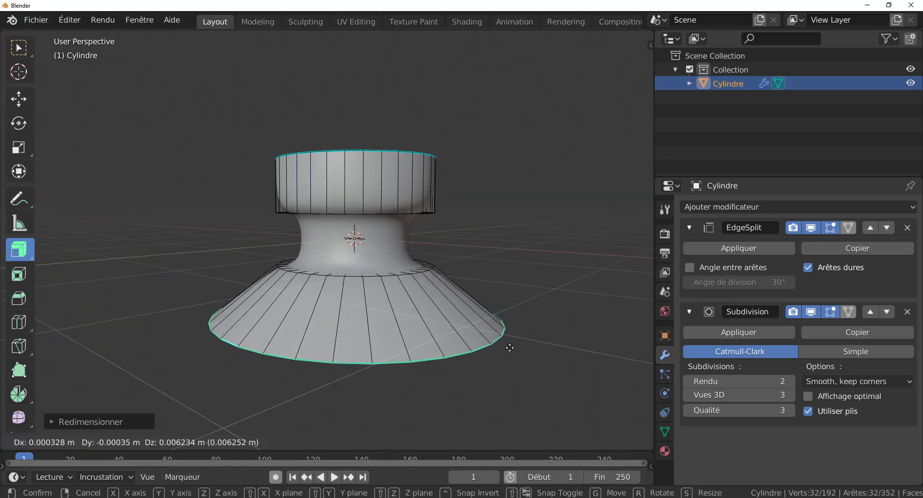
pyautogui.press('z')
pyautogui.click(513, 401)
pyautogui.moveTo(472, 381)
pyautogui.mouseDown(button='middle')
pyautogui.moveTo(424, 378)
pyautogui.moveTo(459, 117)
pyautogui.moveTo(475, 378)
pyautogui.moveTo(469, 368)
pyautogui.mouseUp(button='middle')
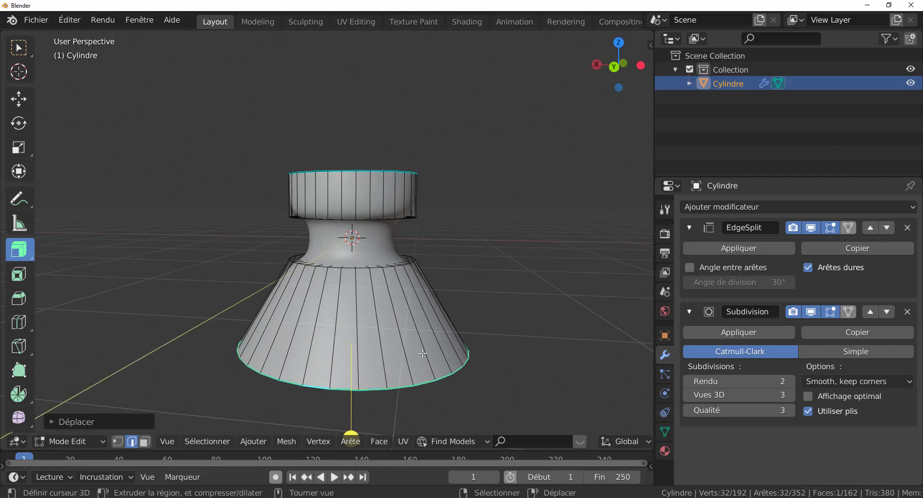
pyautogui.scroll(6, 463, 354)
pyautogui.scroll(-5, 463, 354)
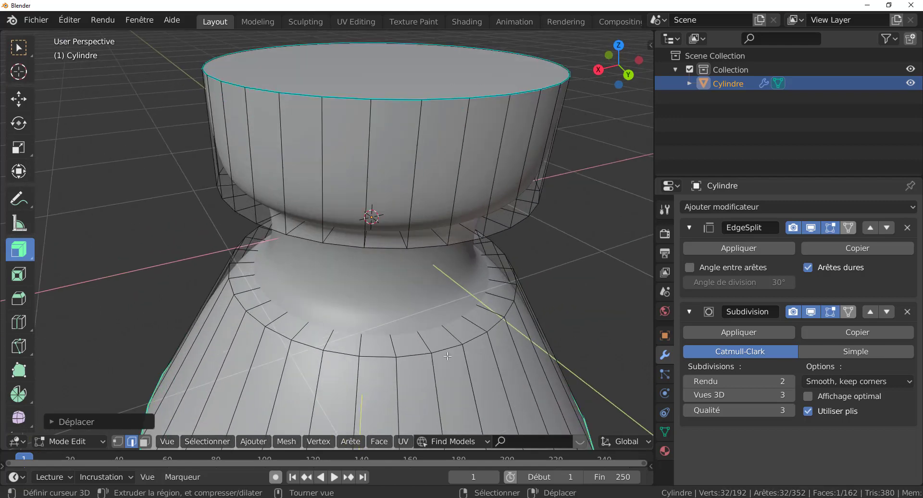
pyautogui.moveTo(463, 355); pyautogui.dragTo(452, 337, button='middle')
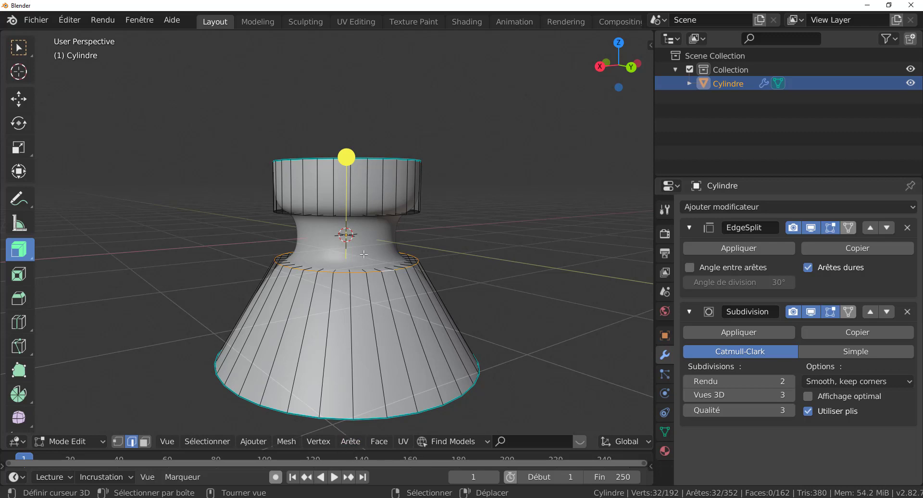
pyautogui.moveTo(363, 254); pyautogui.dragTo(365, 269, button='middle')
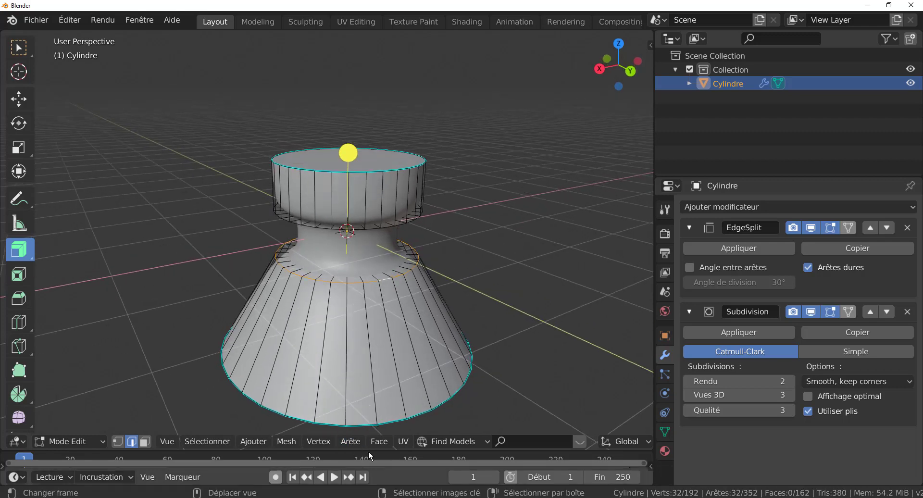
pyautogui.click(353, 442)
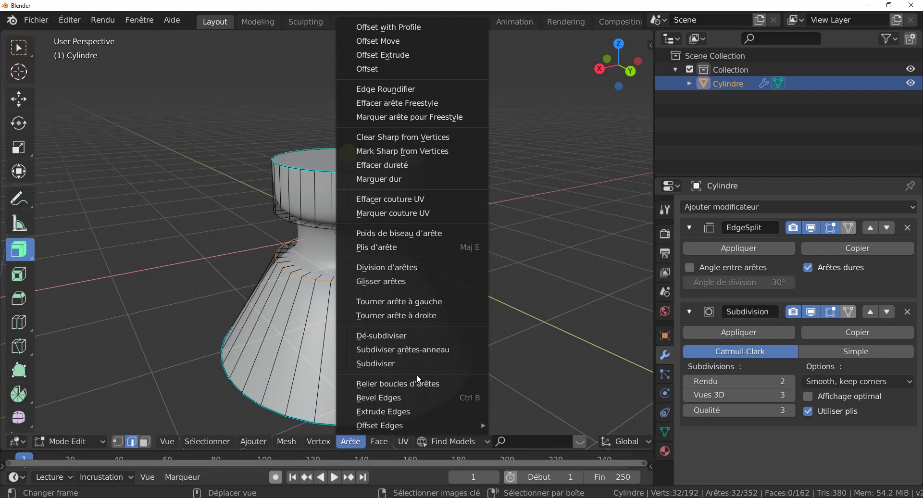
# Step: Select the lower edge loop of the top collar and deselect its negative Y half with circle select in X-ray view
pyautogui.scroll(4, 561, 240)
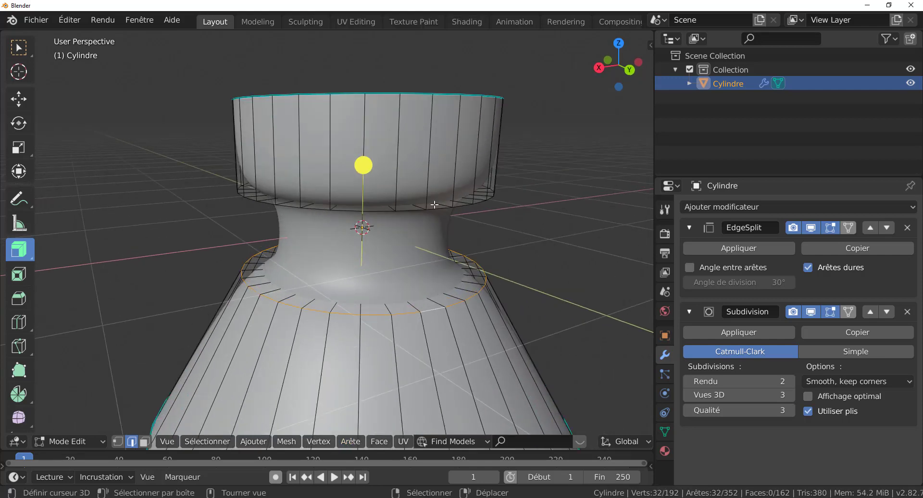
pyautogui.click(434, 204)
pyautogui.moveTo(491, 241); pyautogui.dragTo(465, 209, button='middle')
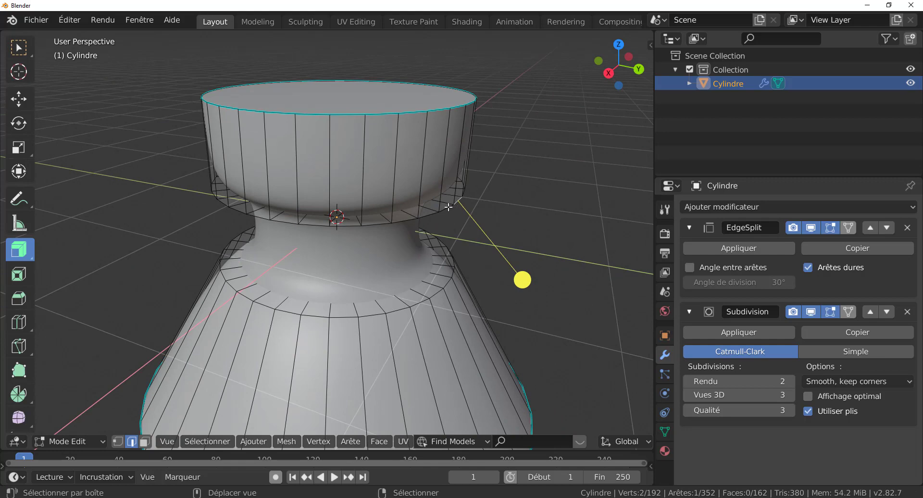
pyautogui.keyDown('alt'); pyautogui.click(450, 205); pyautogui.keyUp('alt')
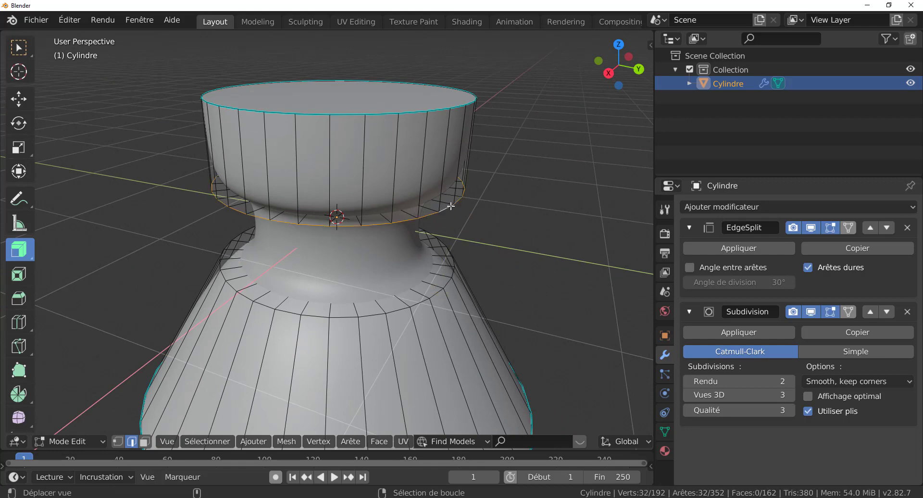
pyautogui.moveTo(450, 206); pyautogui.dragTo(510, 232, button='middle')
pyautogui.scroll(-2, 521, 231)
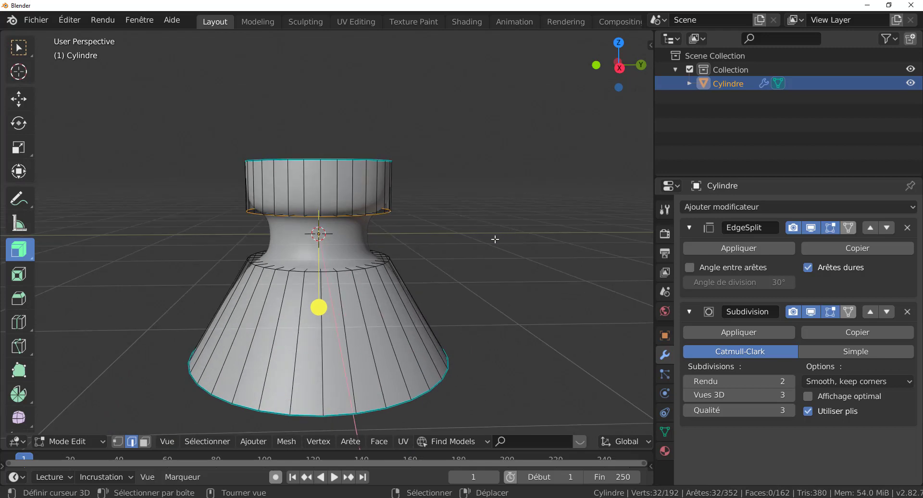
pyautogui.hotkey('alt', 'z')
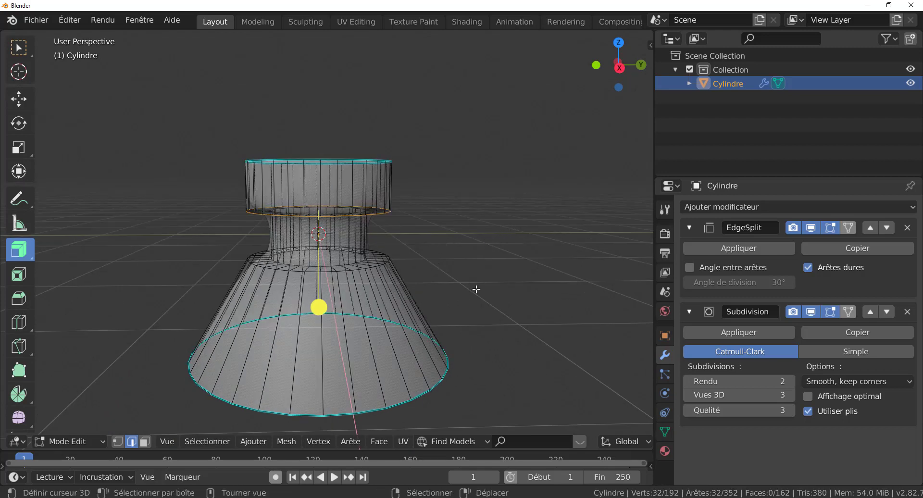
pyautogui.press('c')
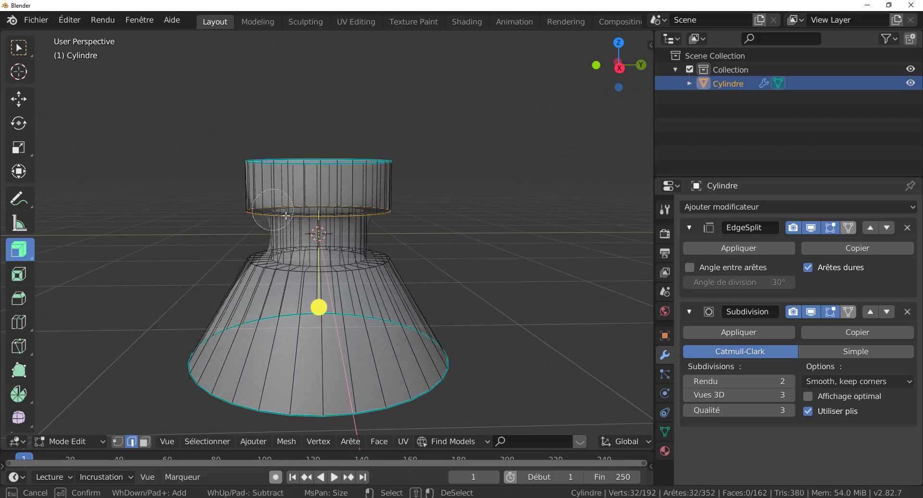
pyautogui.keyDown('shift'); pyautogui.moveTo(283, 213); pyautogui.dragTo(240, 229); pyautogui.keyUp('shift')
pyautogui.press('Escape')
pyautogui.moveTo(546, 293)
pyautogui.mouseDown(button='middle')
pyautogui.moveTo(495, 305)
pyautogui.moveTo(501, 309)
pyautogui.mouseUp(button='middle')
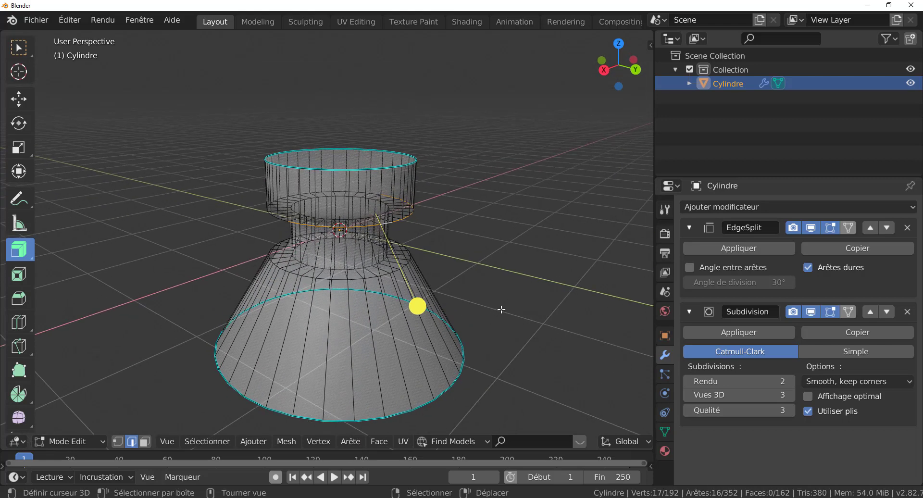
pyautogui.hotkey('alt', 'z')
pyautogui.scroll(3, 516, 323)
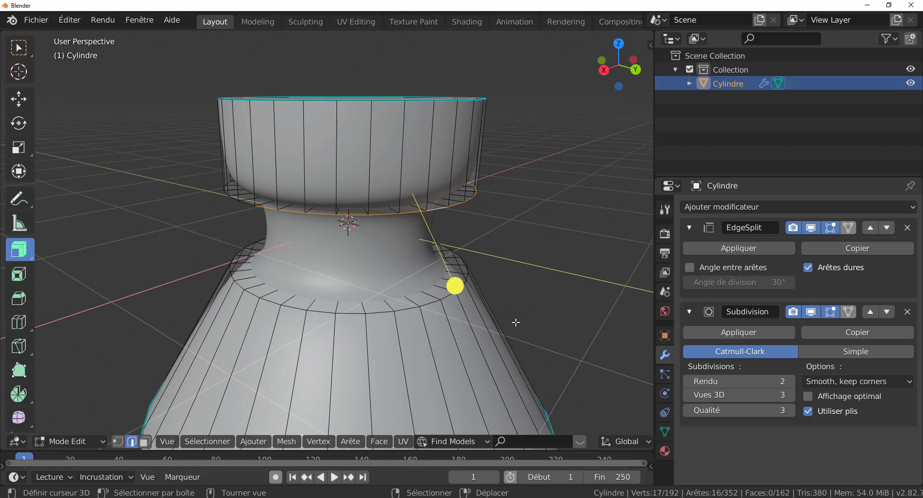
# Step: Mark the selected half of the collar's lower loop as sharp and check the partial crease in Object Mode
pyautogui.moveTo(523, 379); pyautogui.dragTo(517, 366, button='middle')
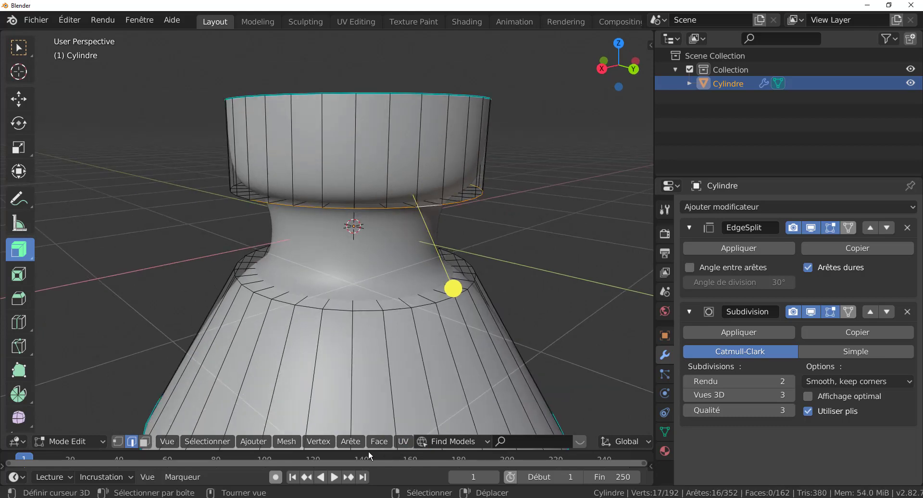
pyautogui.click(357, 440)
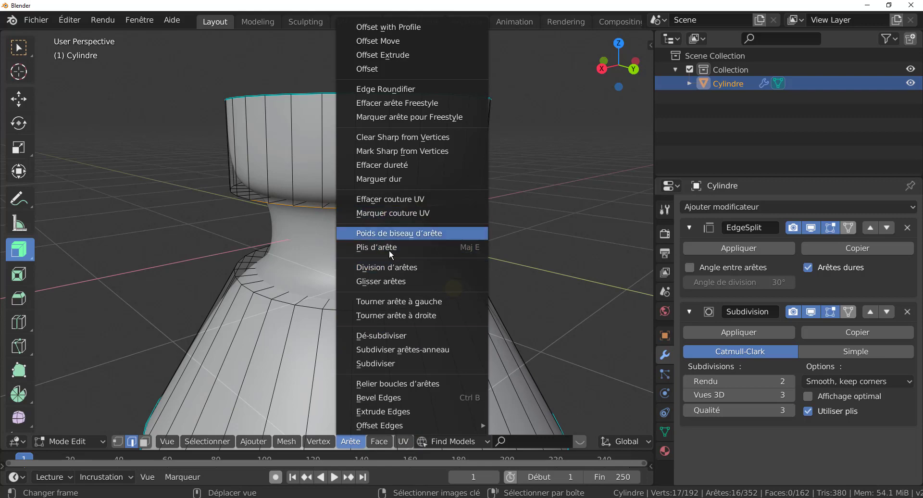
pyautogui.click(385, 180)
pyautogui.moveTo(454, 271); pyautogui.dragTo(531, 276, button='middle')
pyautogui.press('Tab')
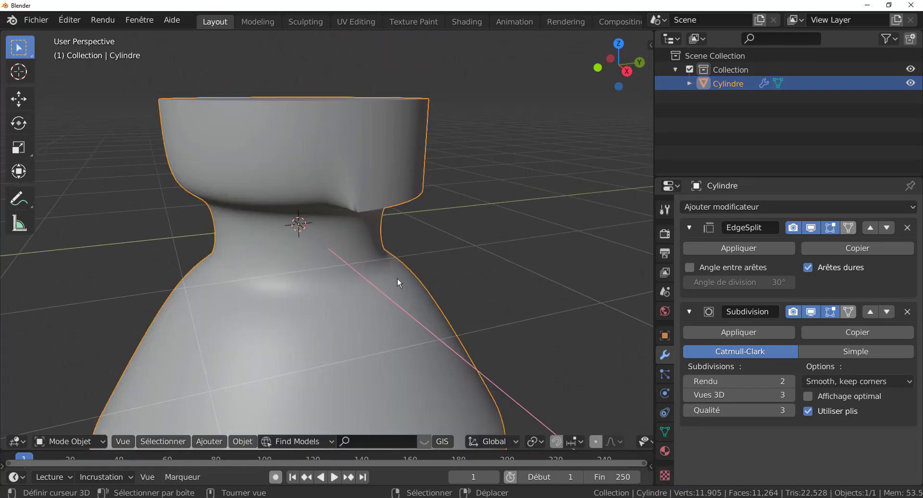
pyautogui.moveTo(420, 170); pyautogui.dragTo(457, 116, button='middle')
# Step: Mark the entire lower edge loop of the top collar as sharp, and return to Object Mode
pyautogui.press('Tab')
pyautogui.moveTo(430, 160); pyautogui.dragTo(439, 212, button='middle')
pyautogui.keyDown('alt'); pyautogui.rightClick(358, 159); pyautogui.keyUp('alt')
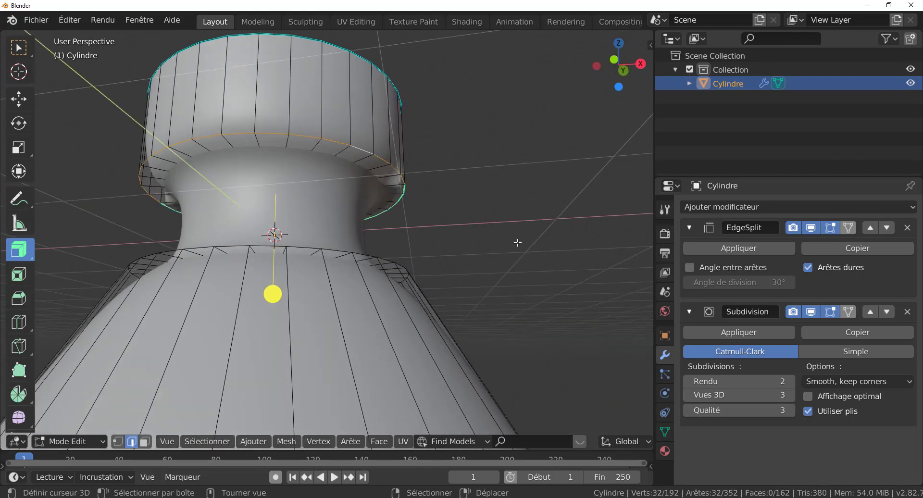
pyautogui.click(351, 441)
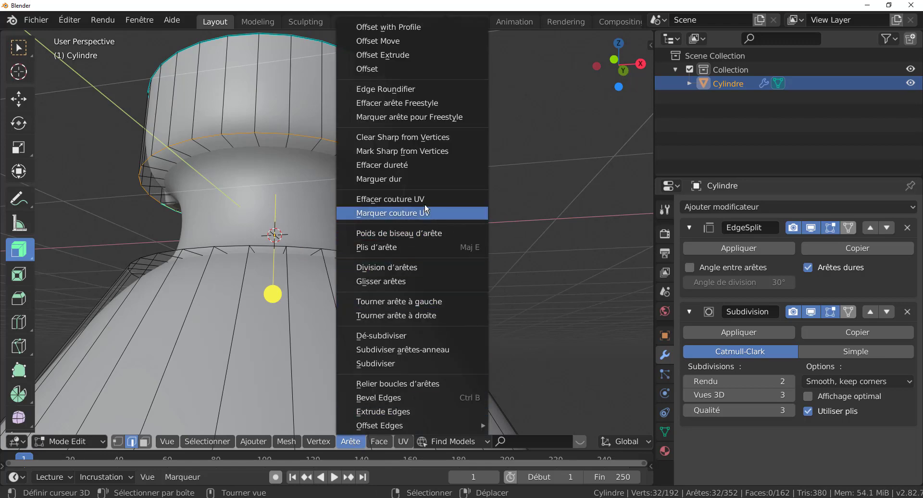
pyautogui.click(411, 178)
pyautogui.press('Tab')
pyautogui.scroll(-3, 471, 229)
pyautogui.moveTo(474, 230); pyautogui.dragTo(367, 269, button='middle')
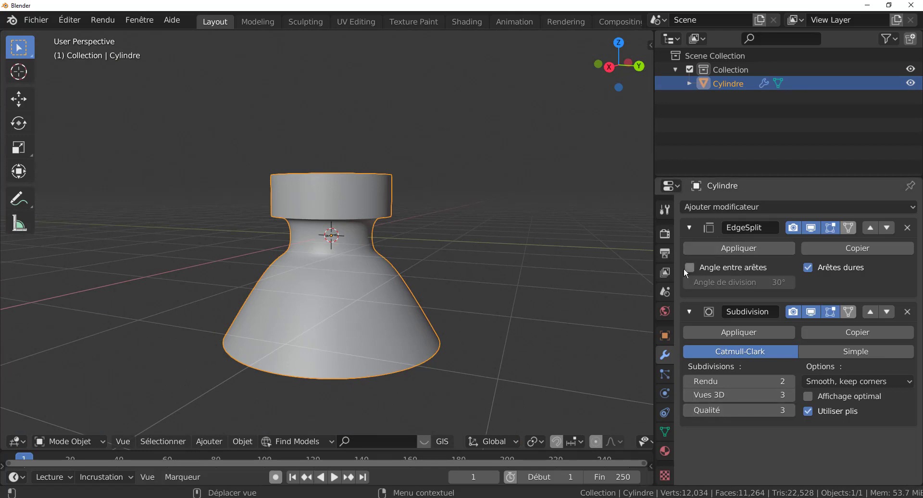
# Step: Apply the Edge Split and Subdivision modifiers to the cylinder, and inspect its mesh in Edit Mode before returning to Object Mode
pyautogui.click(731, 249)
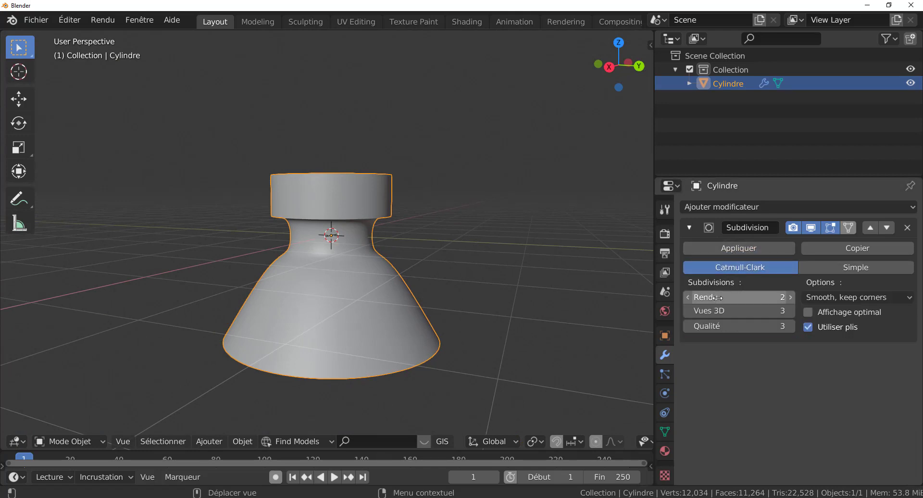
pyautogui.click(721, 248)
pyautogui.press('Tab')
pyautogui.moveTo(476, 292); pyautogui.dragTo(495, 326, button='middle')
pyautogui.scroll(3, 440, 323)
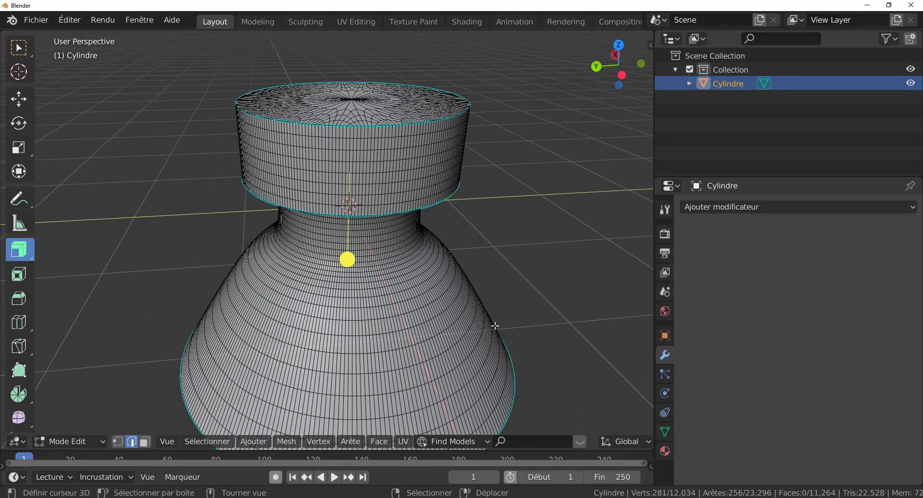
pyautogui.press('Tab')
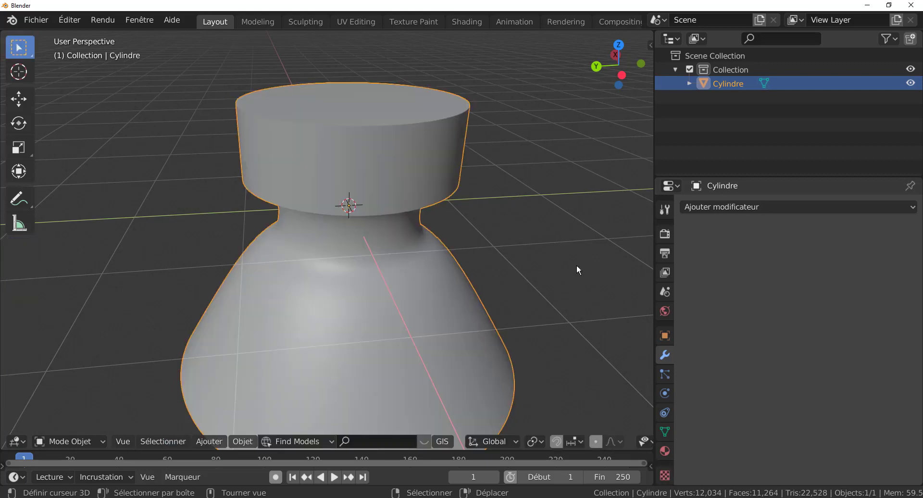